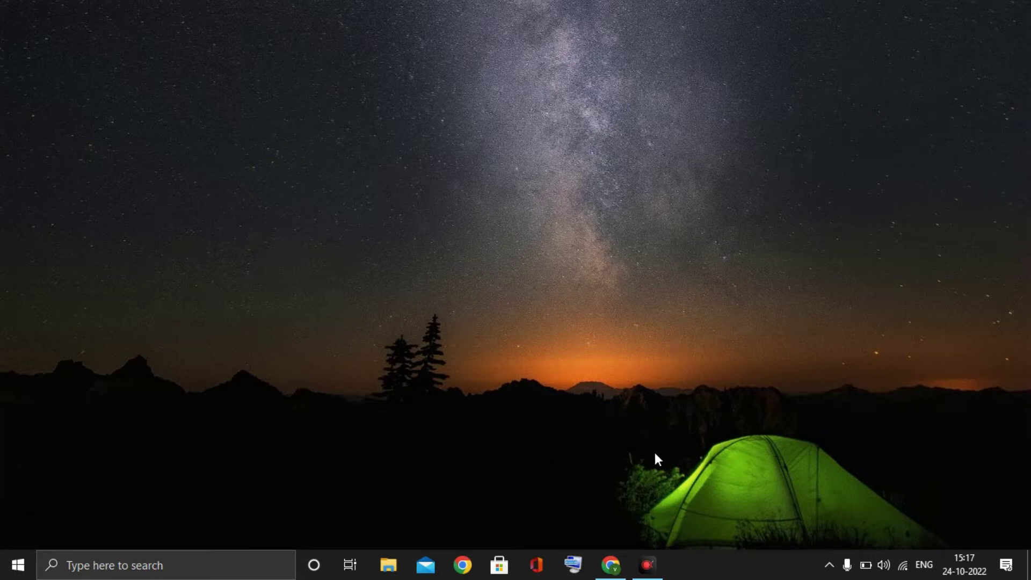
# Restore the minimised Google Sheets Chrome window from the taskbar.
pyautogui.click(612, 565)
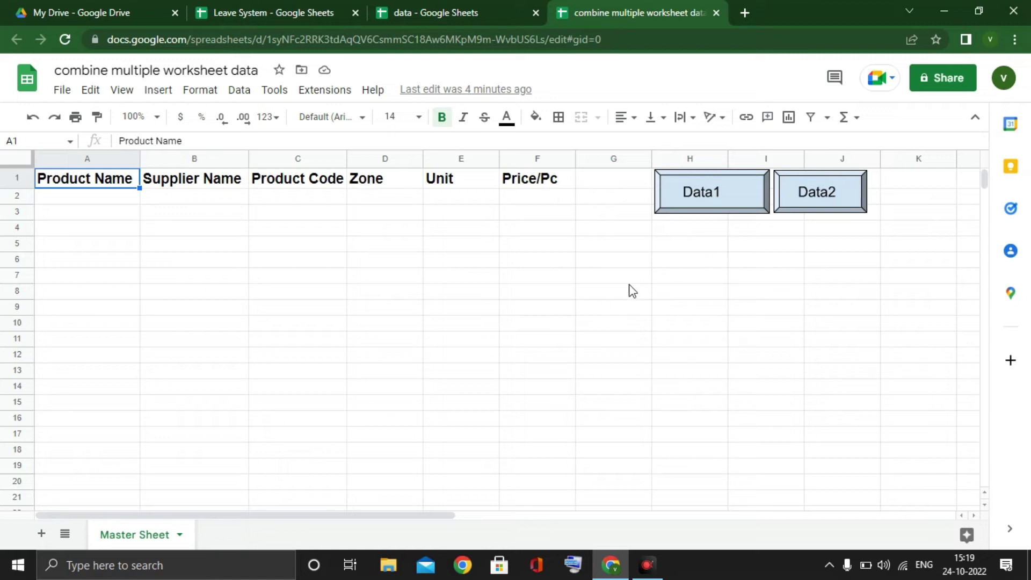
# Review the Leave System User rows, then run the Data1 import into Master Sheet.
pyautogui.click(293, 8)
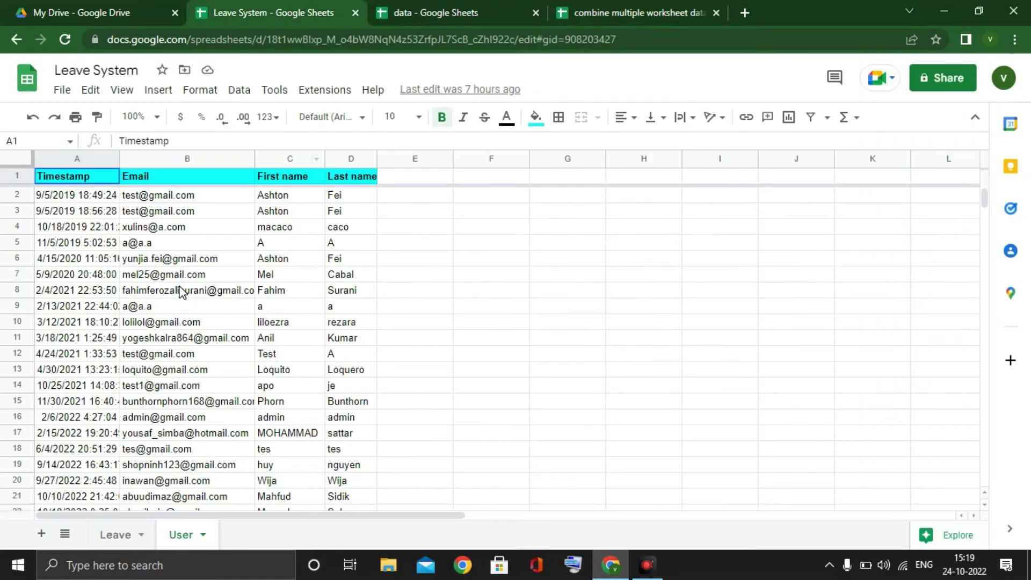
pyautogui.scroll(-1, 258, 294)
pyautogui.click(592, 8)
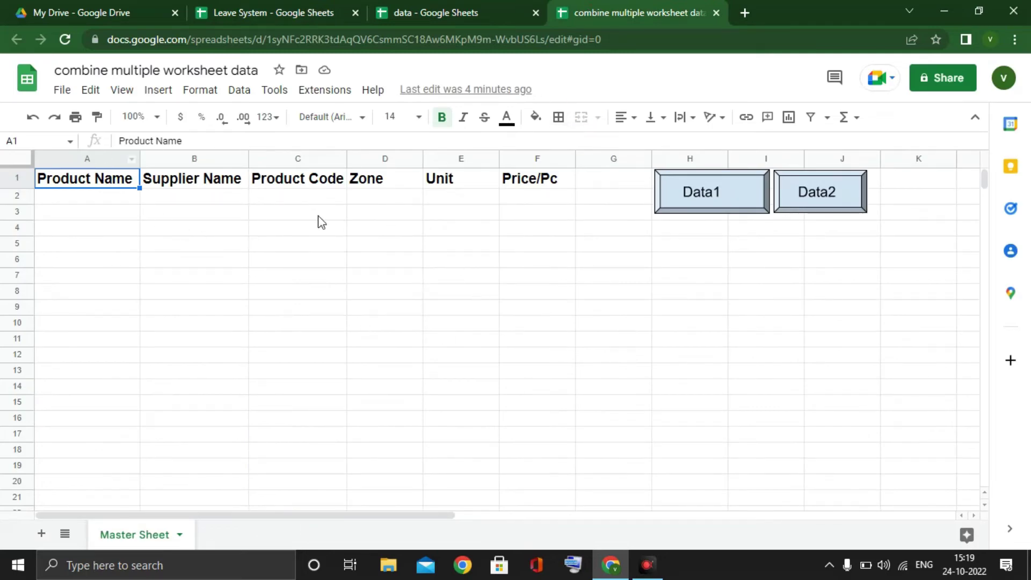
pyautogui.click(705, 196)
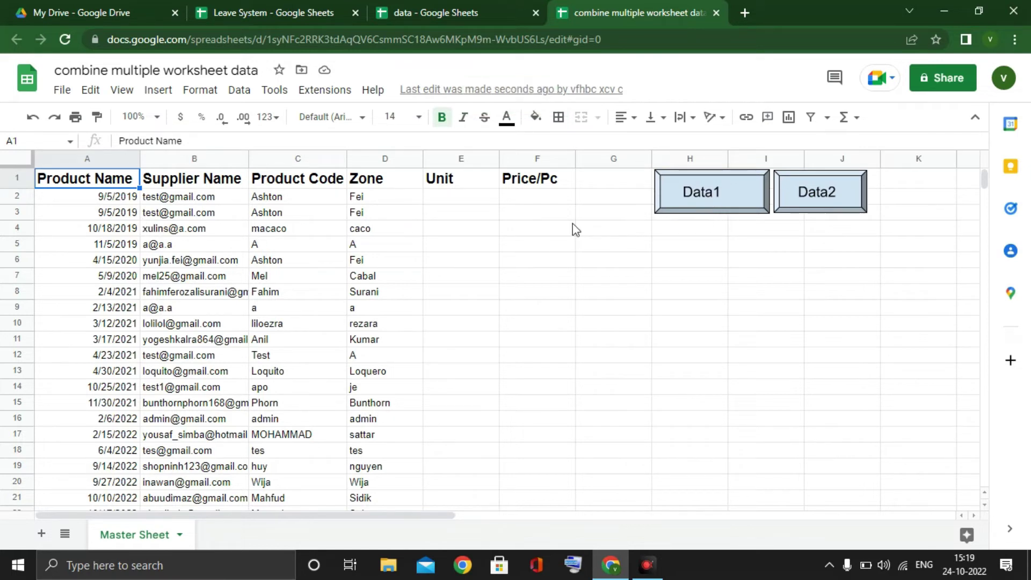
# Edit the Name in cell B2 of the data spreadsheet's only record.
pyautogui.click(285, 8)
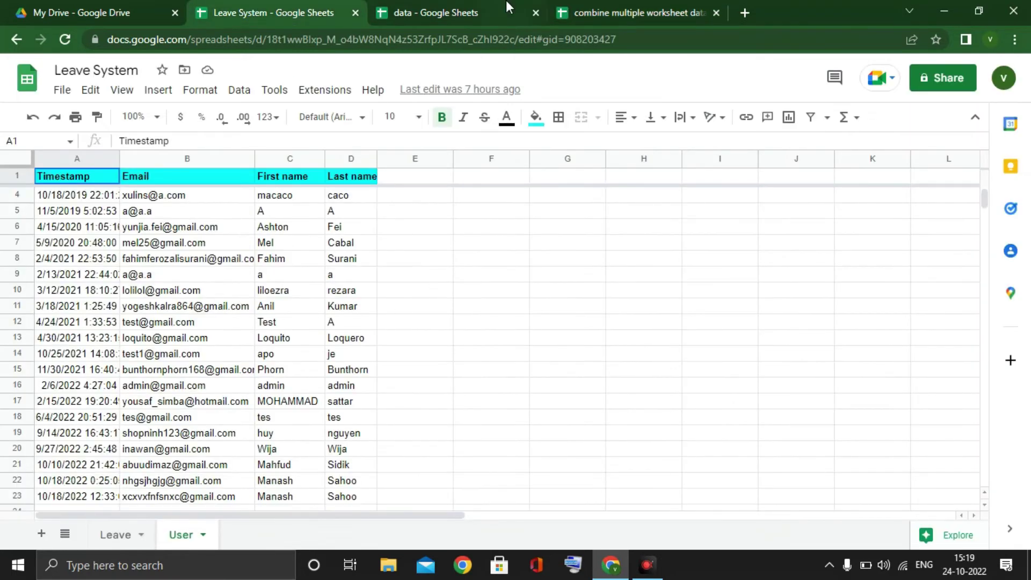
pyautogui.click(462, 12)
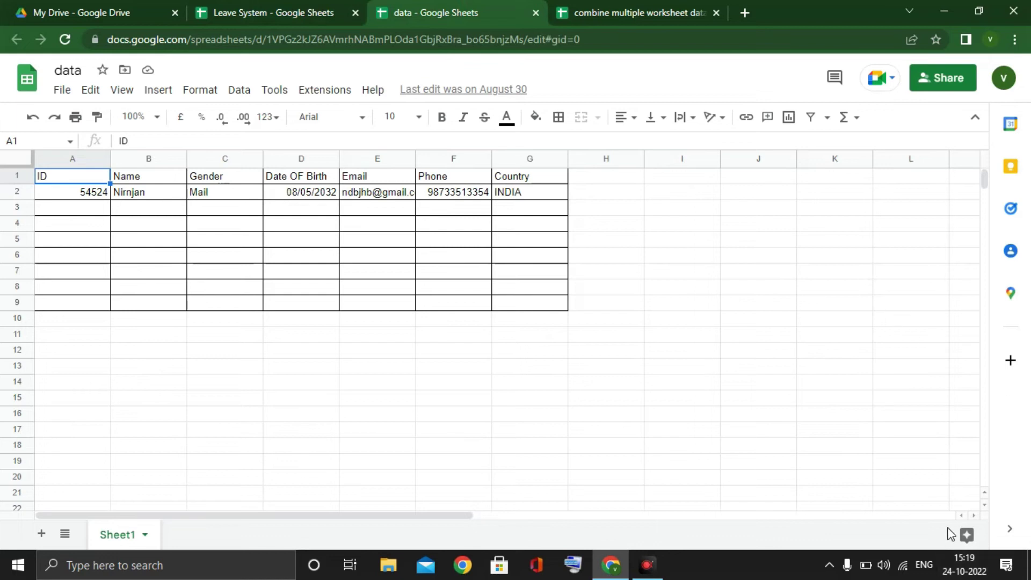
pyautogui.click(694, 516)
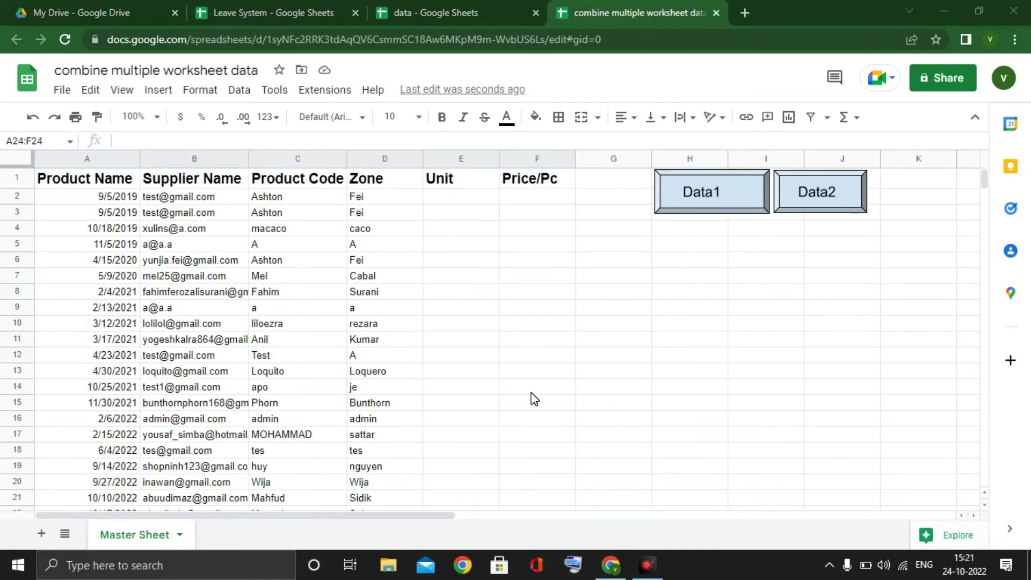
pyautogui.scroll(-3, 489, 397)
pyautogui.click(150, 397)
pyautogui.scroll(3, 381, 372)
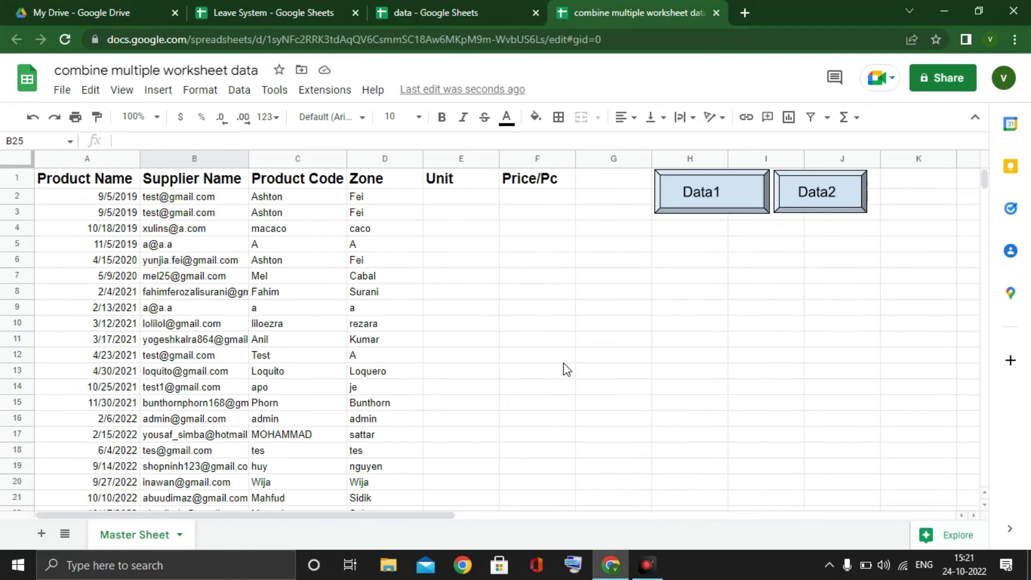
# Select Master Sheet cell A24 to confirm the imported rows end at row 23.
pyautogui.click(457, 12)
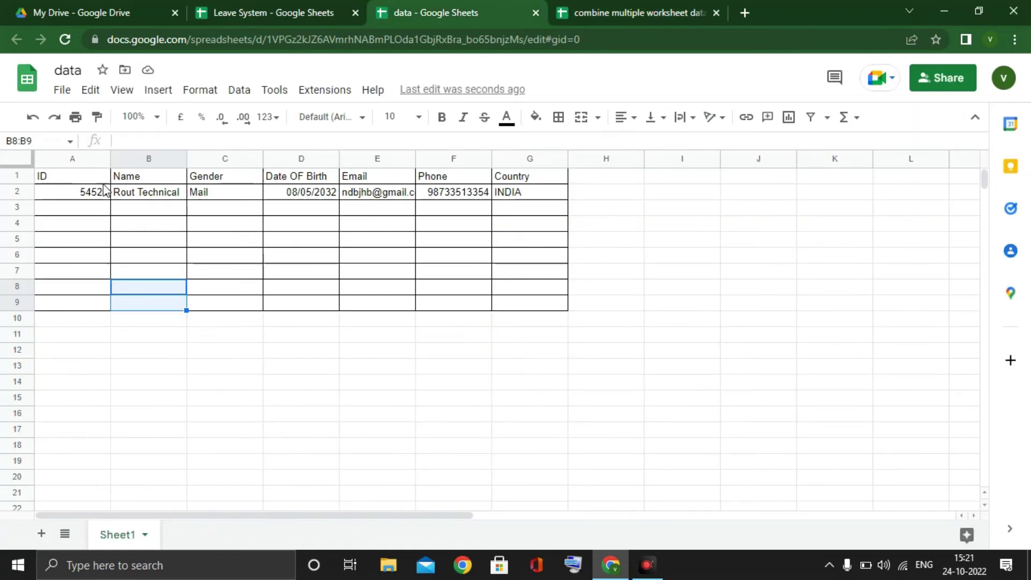
pyautogui.scroll(-2, 294, 284)
pyautogui.click(612, 7)
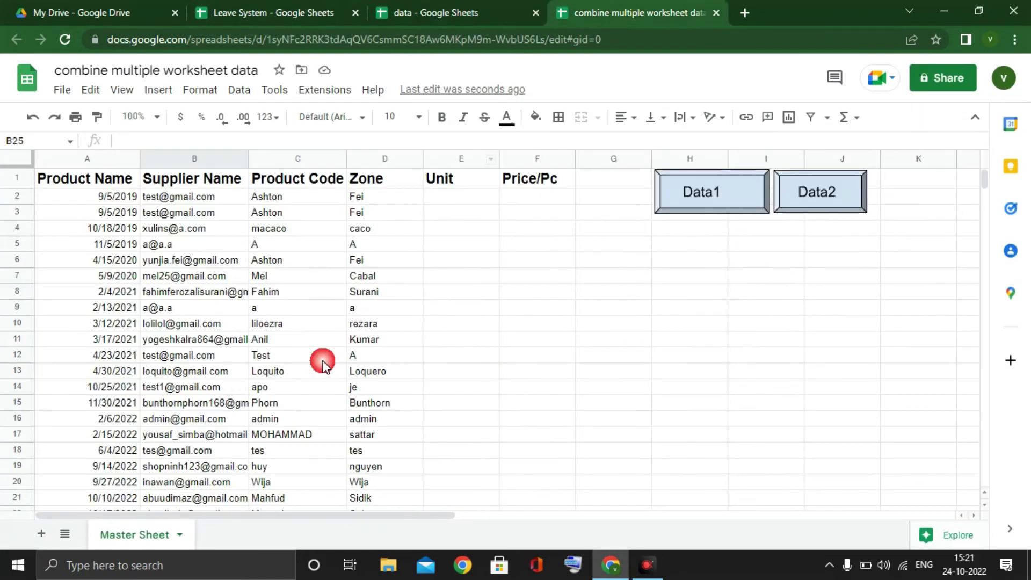
pyautogui.scroll(-2, 181, 438)
pyautogui.click(125, 431)
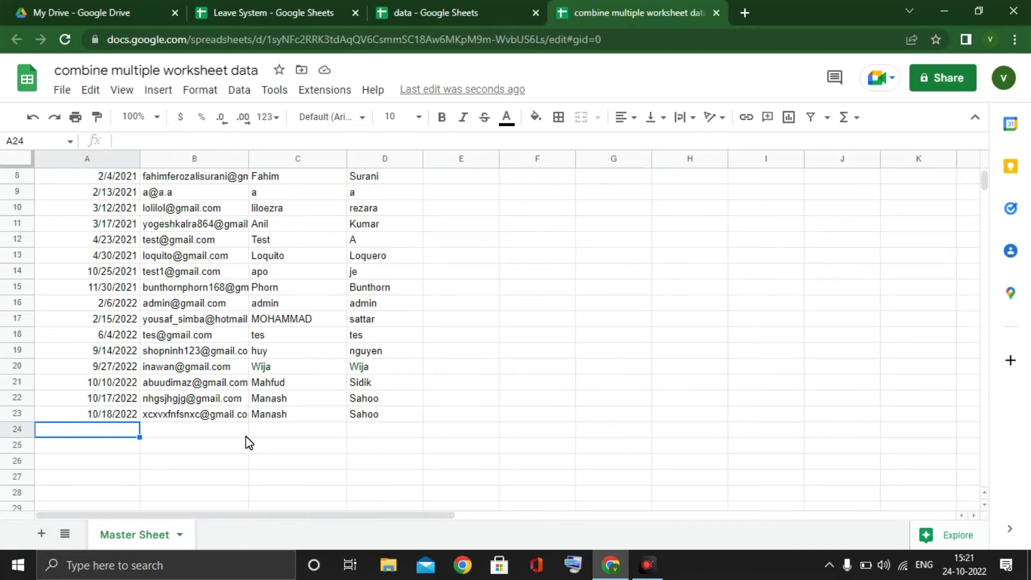
pyautogui.scroll(3, 472, 393)
pyautogui.scroll(-5, 482, 385)
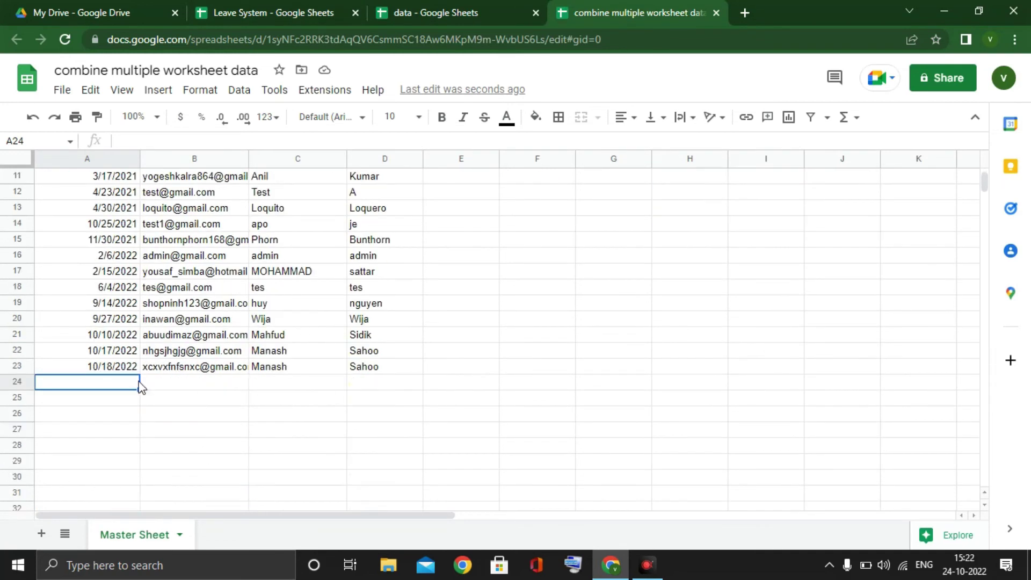
# Run the Data2 script to add the data record as row 24, then compare with the data tab.
pyautogui.click(428, 11)
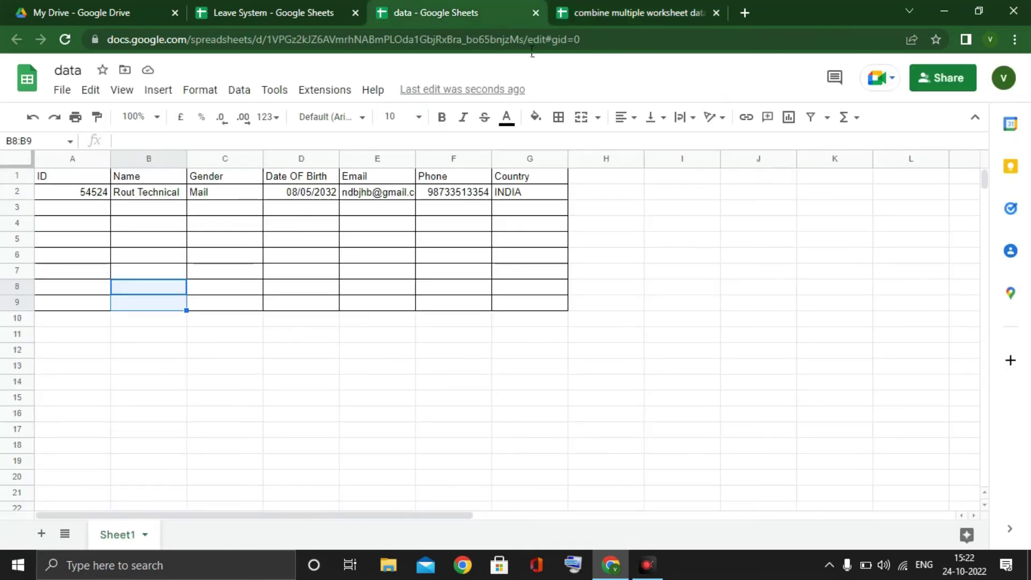
pyautogui.click(620, 10)
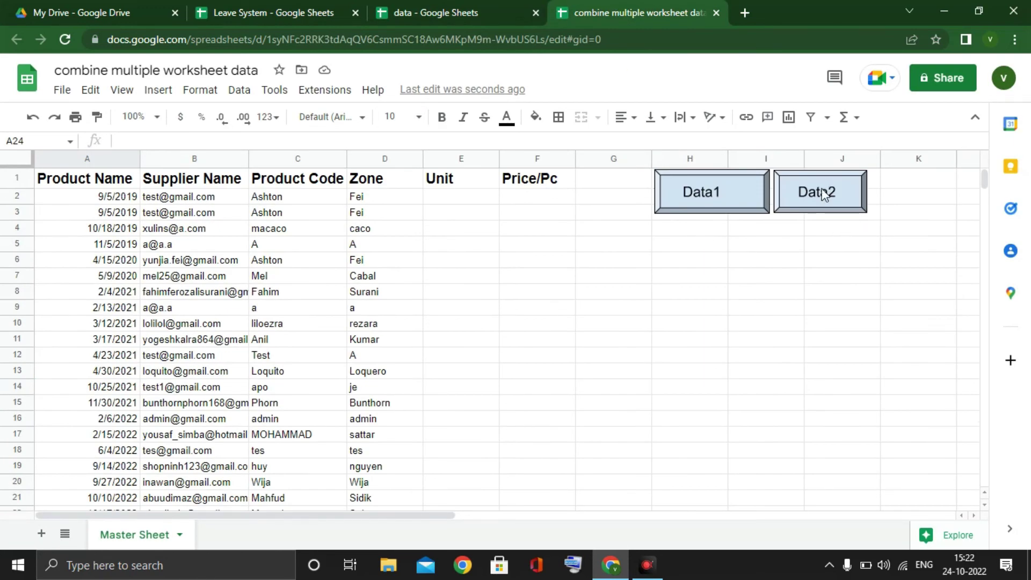
pyautogui.click(813, 197)
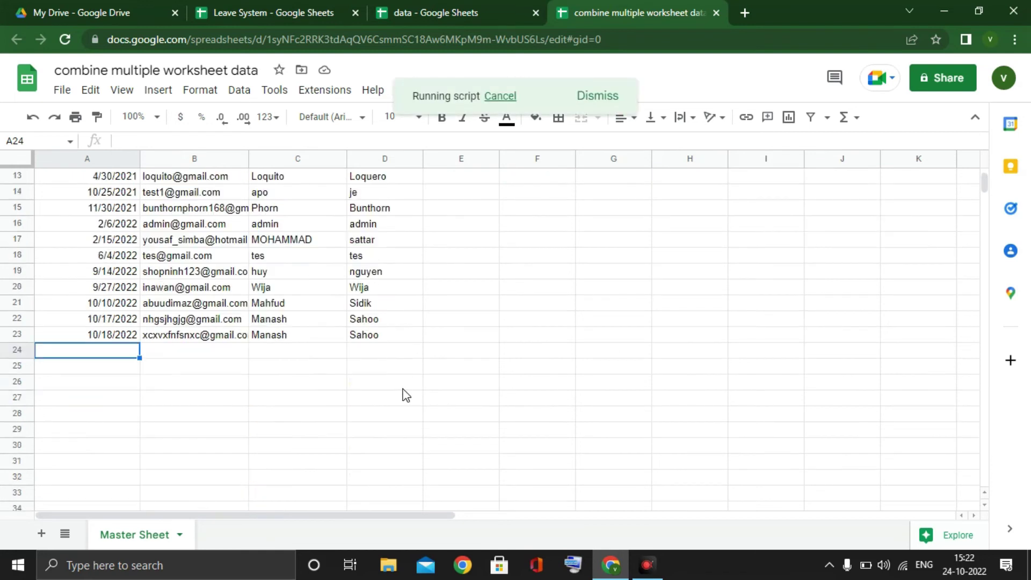
pyautogui.click(417, 8)
pyautogui.click(625, 7)
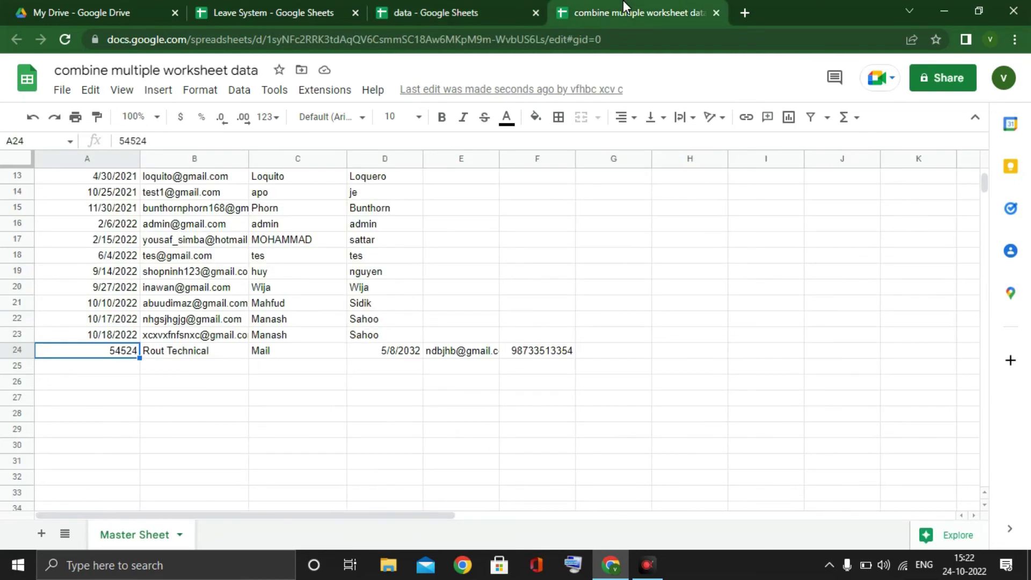